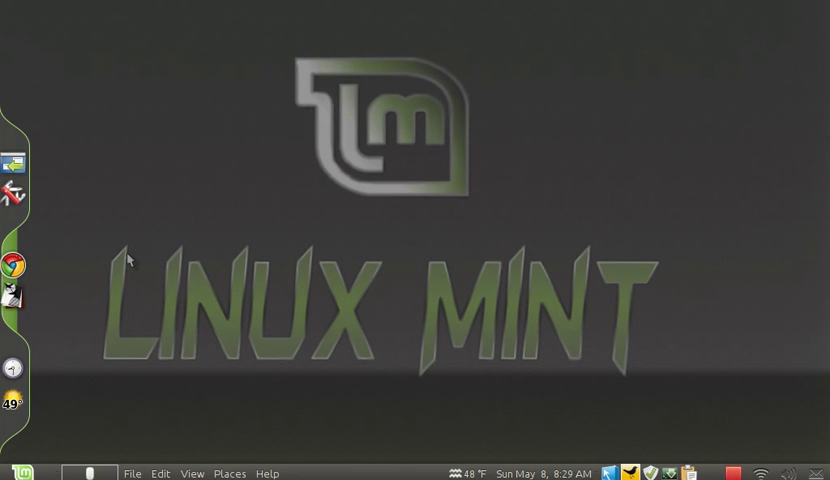
left_click(22, 472)
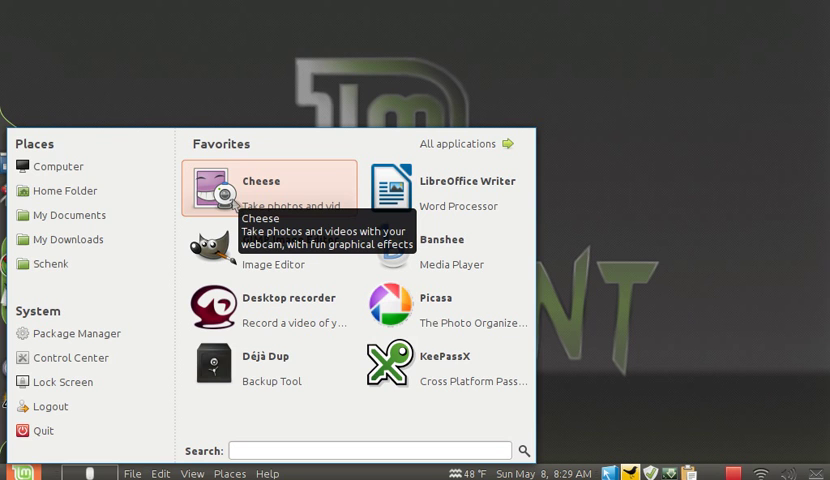
left_click(700, 250)
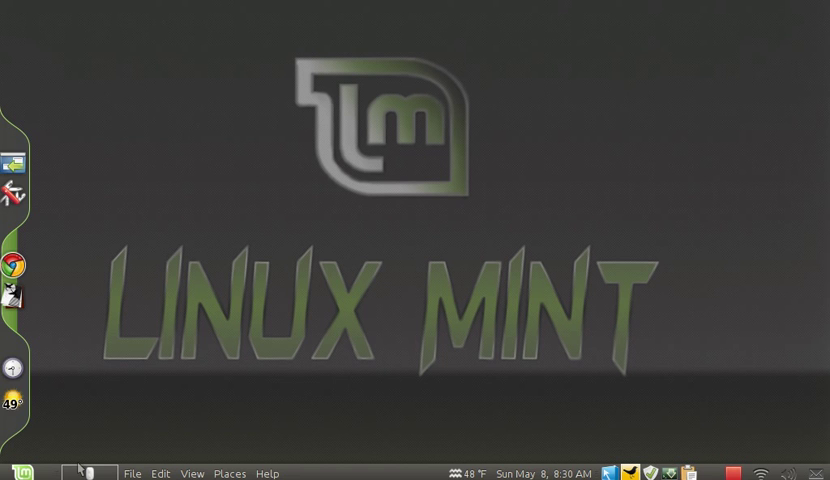
- Open Home Folder from the Mint menu and dismiss the social feed notification
left_click(23, 472)
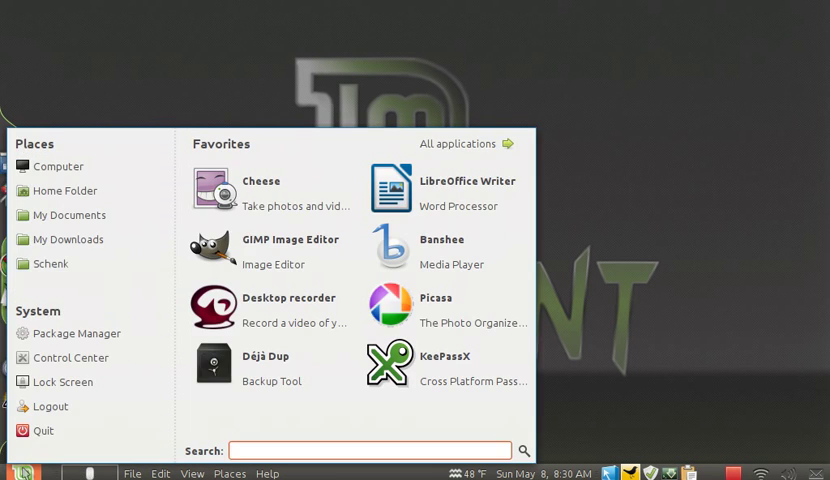
left_click(70, 190)
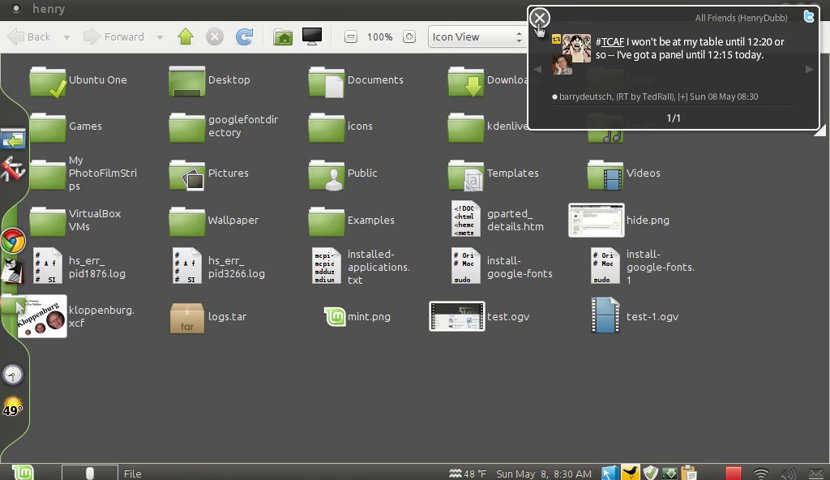
left_click(808, 16)
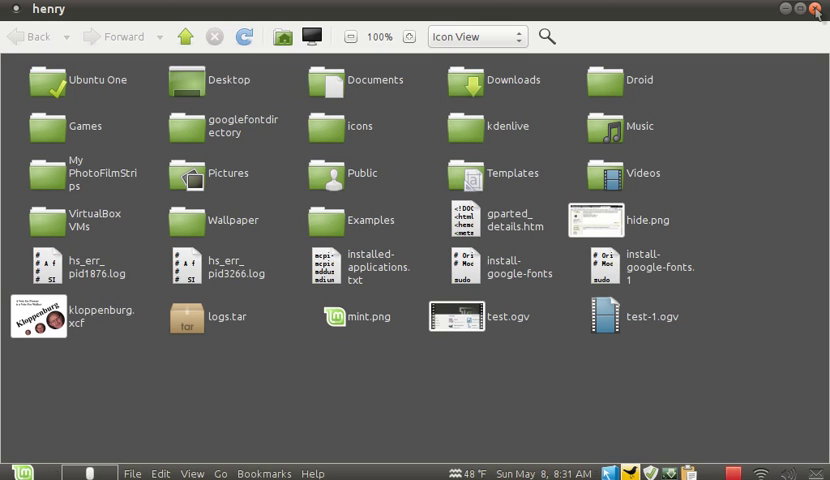
- Close Nautilus, then launch Banshee from the Mint menu's Favorites
left_click(815, 9)
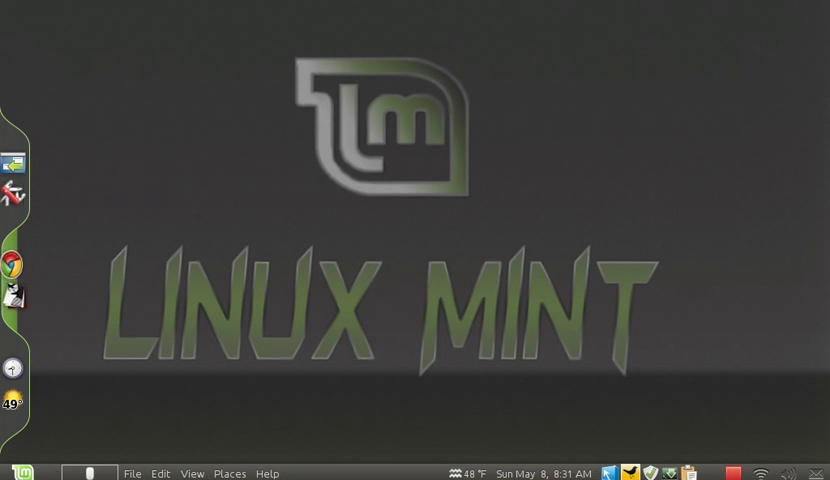
left_click(24, 472)
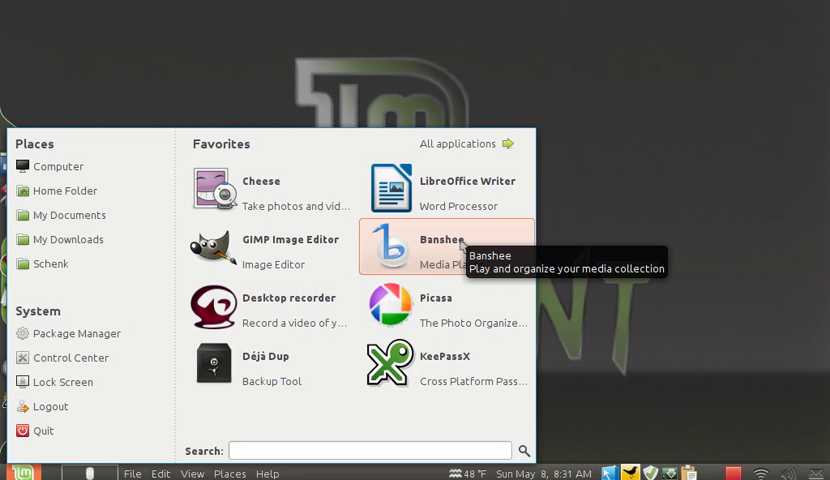
left_click(462, 246)
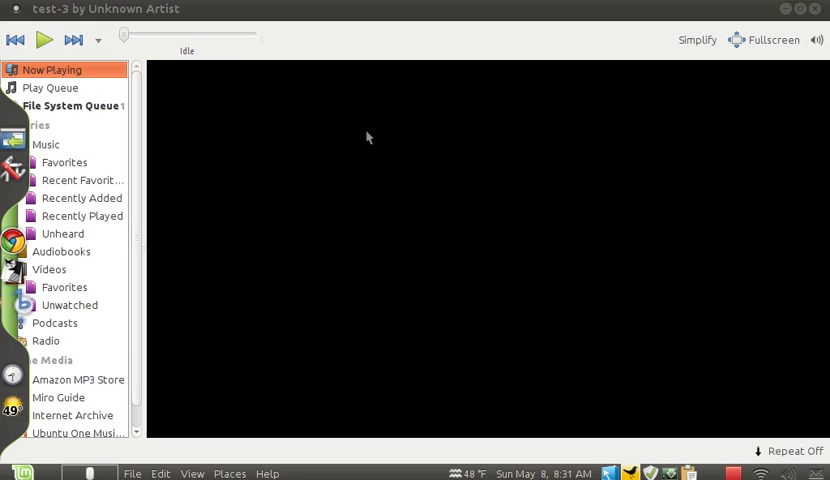
- Focus the Banshee window, then close it
left_click(205, 8)
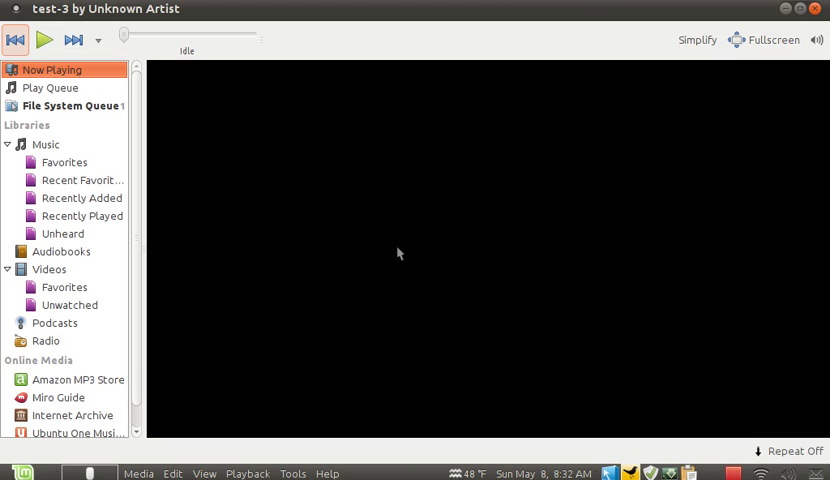
left_click(815, 9)
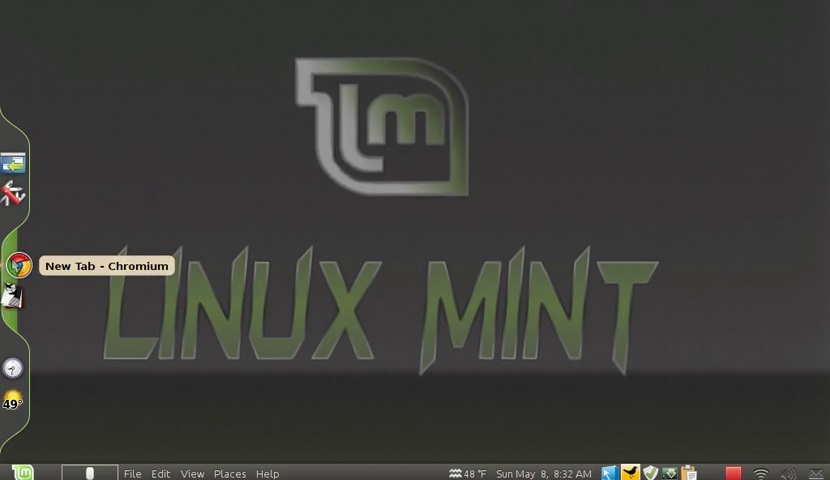
- Launch Chromium, drag it out of maximized state, then maximize it again
left_click(17, 265)
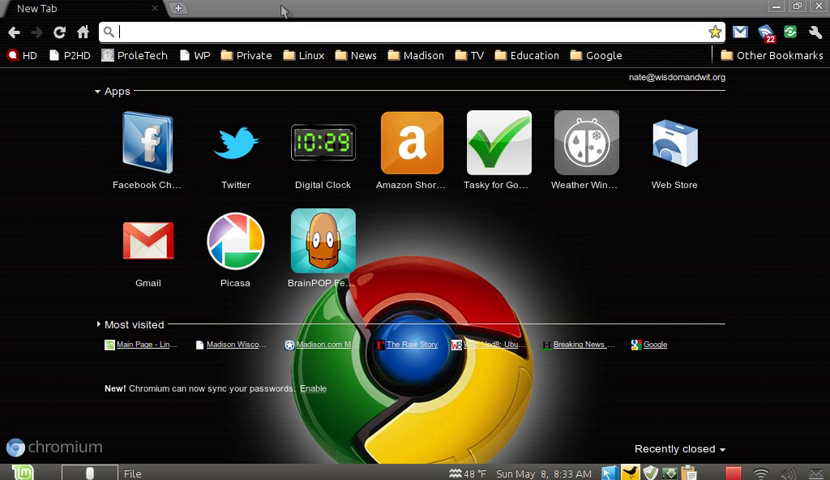
mouse_move(283, 10)
left_mouse_down()
mouse_move(306, 100)
mouse_move(303, 68)
mouse_move(330, 90)
mouse_move(700, 238)
left_mouse_up()
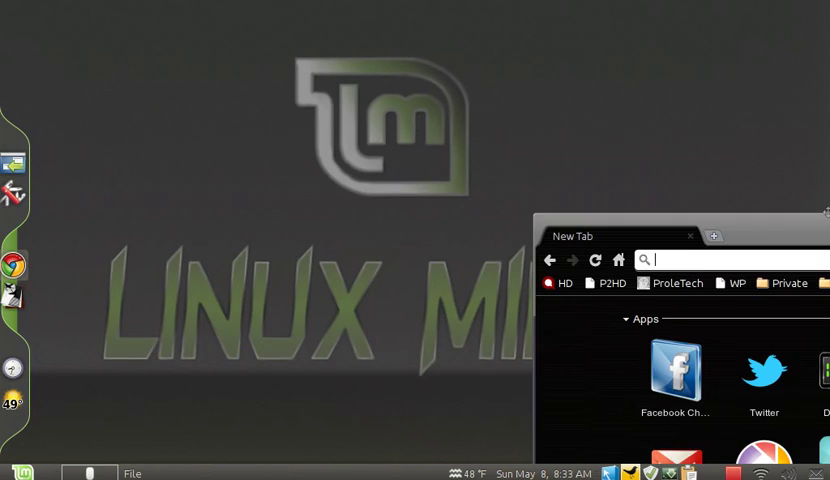
left_click_drag(825, 212, 806, 235)
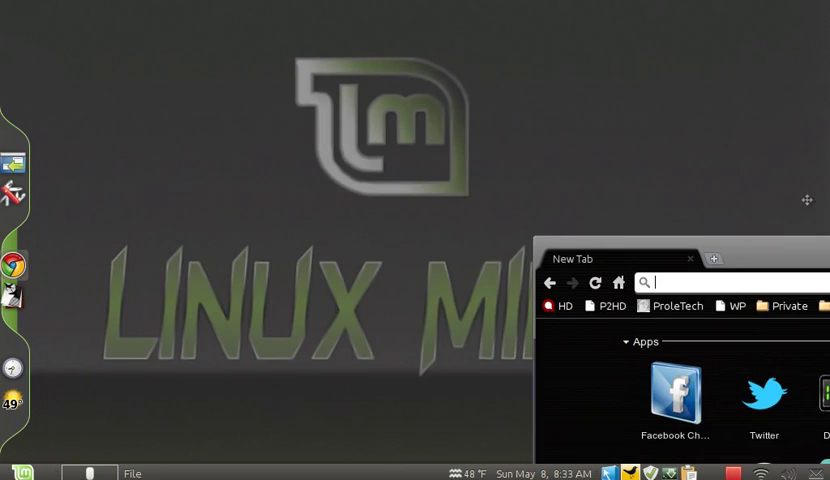
key("super+Up")
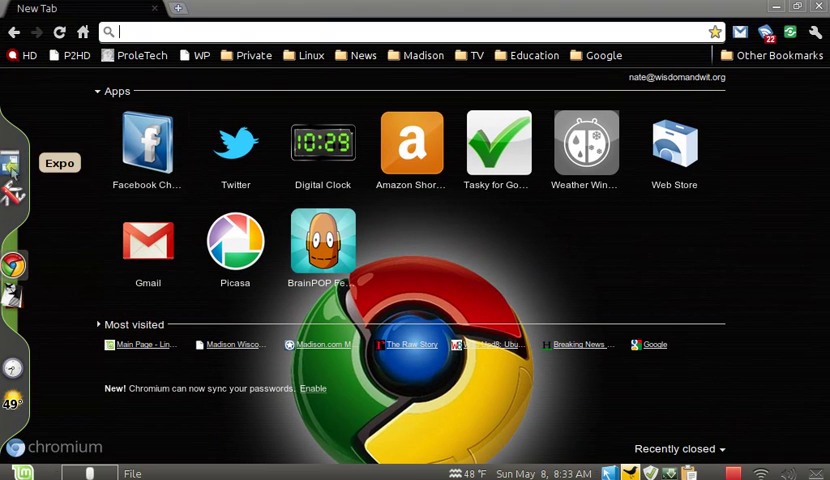
type("e")
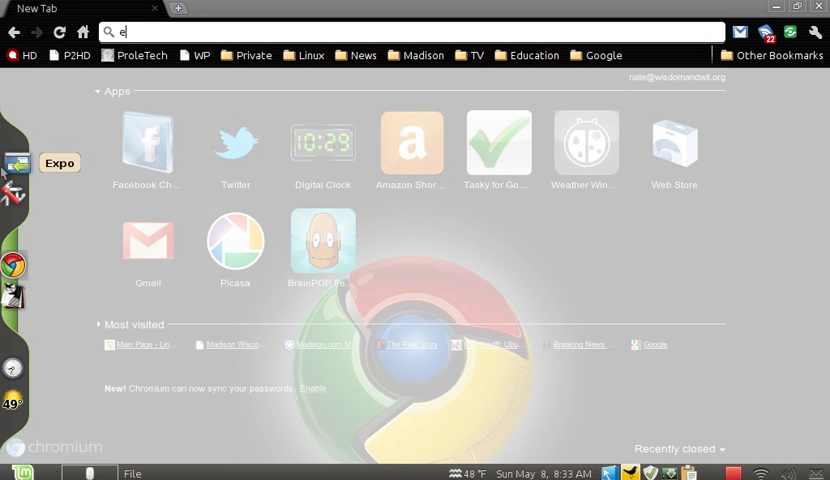
type("ee")
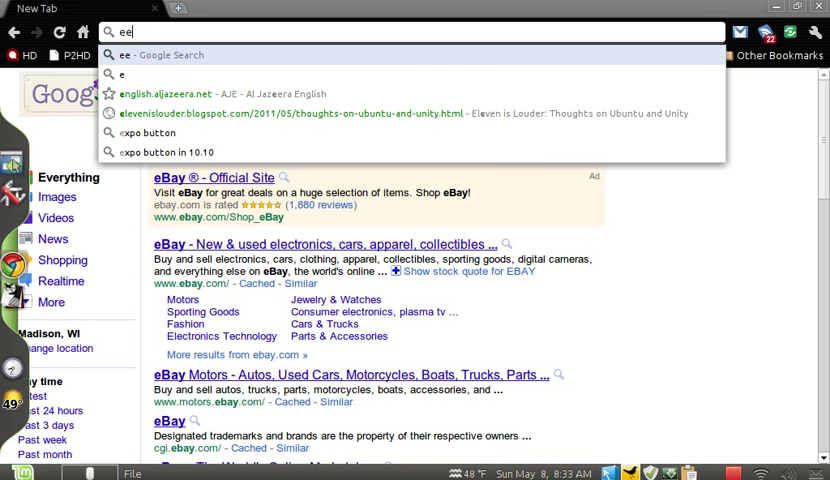
type("k")
- Search Google for 'eek', open a blank new tab, and open the sound menu
key("Return")
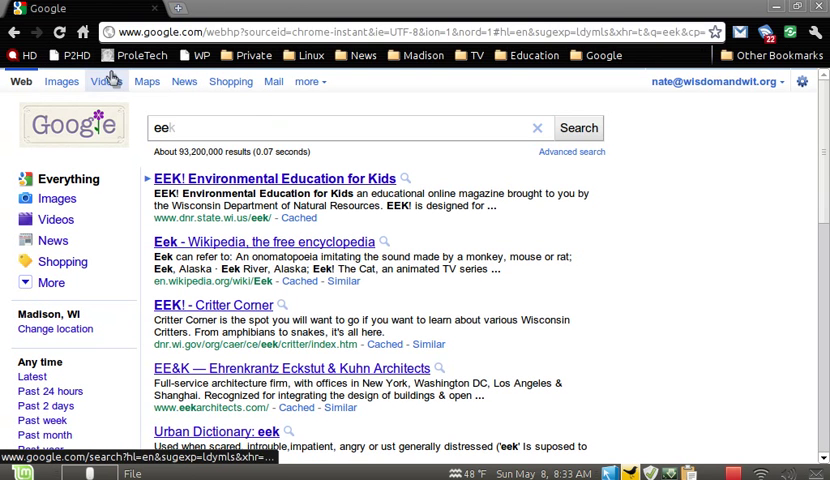
left_click(178, 9)
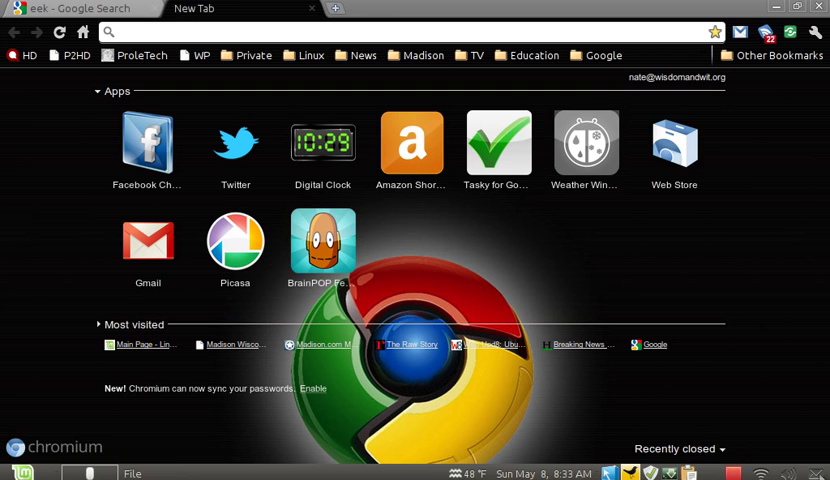
left_click(787, 473)
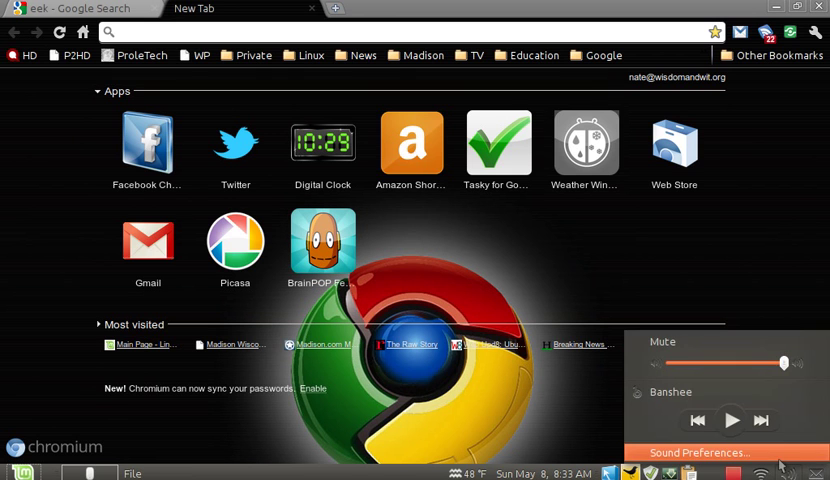
left_click(782, 464)
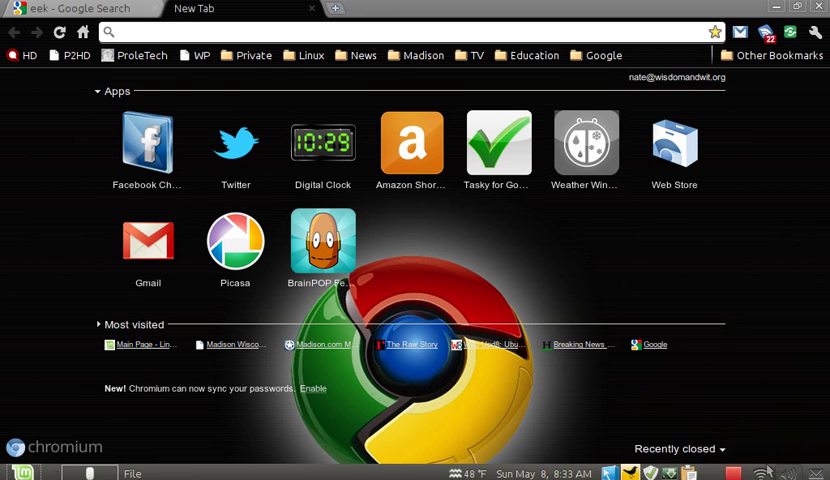
left_click(776, 472)
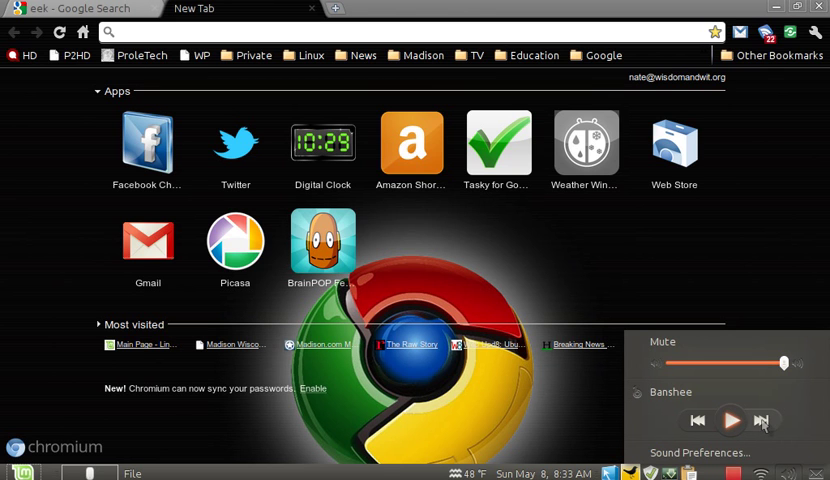
- Dismiss the sound menu so Chromium's New Tab page shows unobstructed
left_click(815, 473)
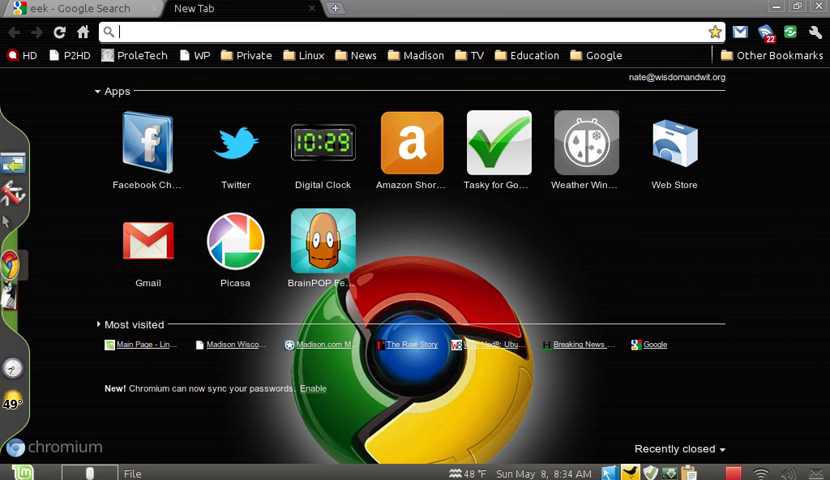
- Switch the Mint menu to All applications and back, then close it
left_click(22, 472)
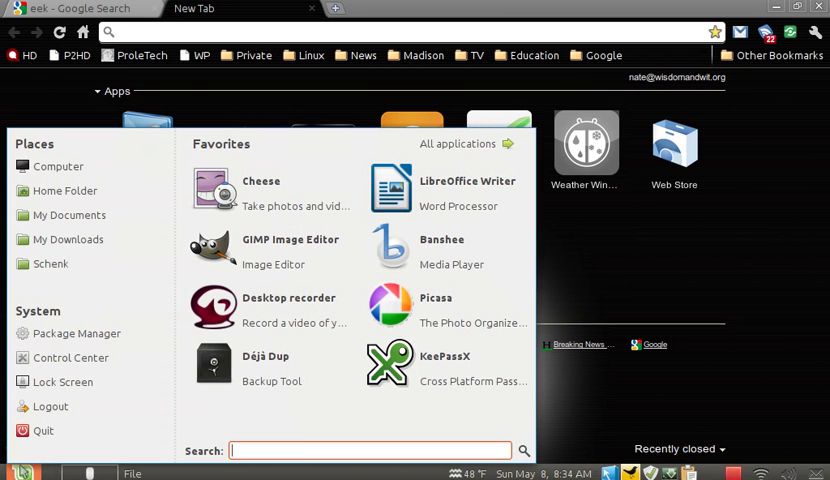
left_click(472, 147)
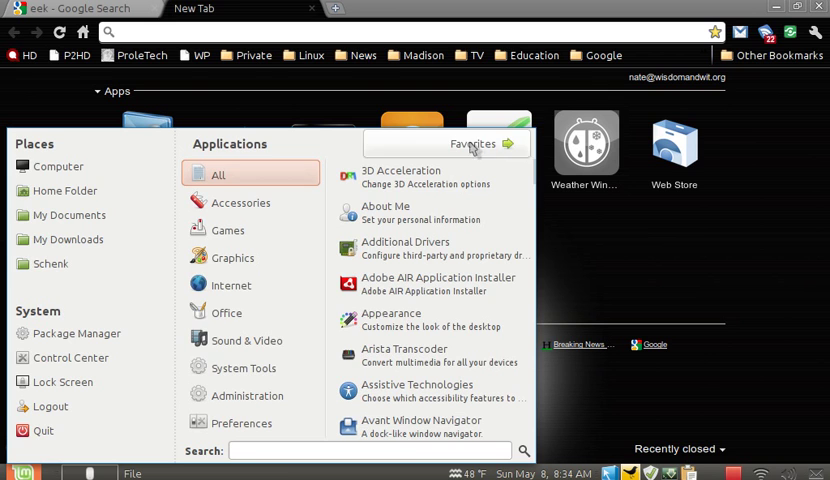
left_click(767, 188)
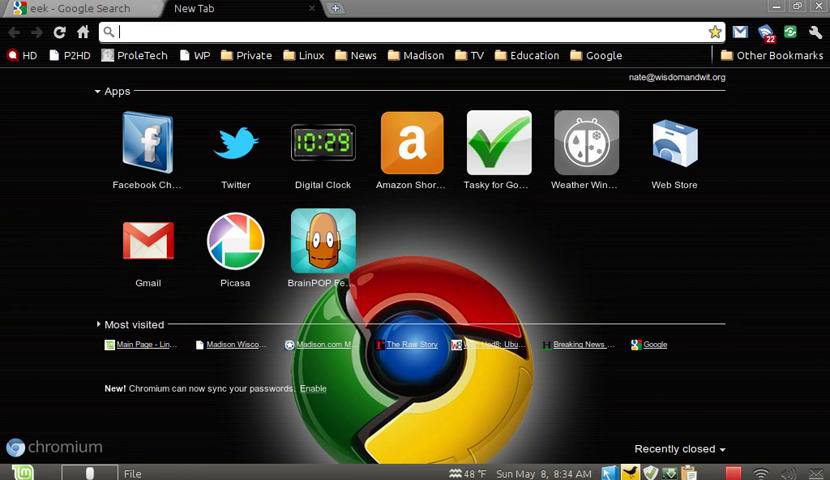
left_click(20, 473)
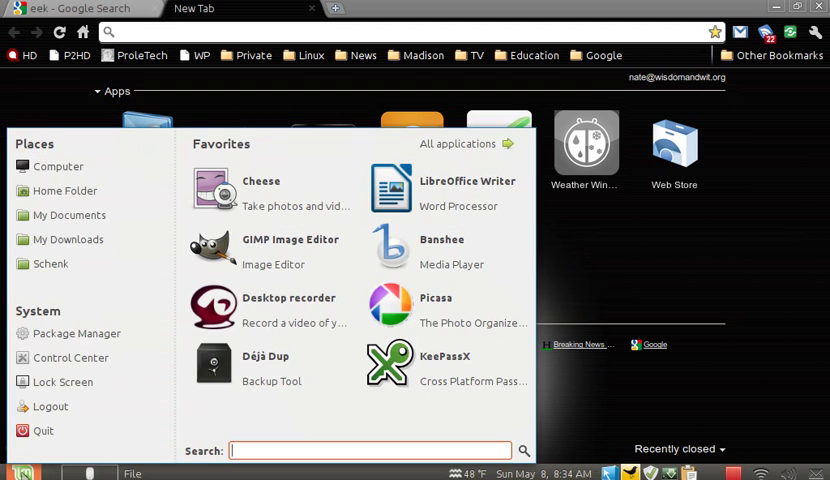
left_click(34, 200)
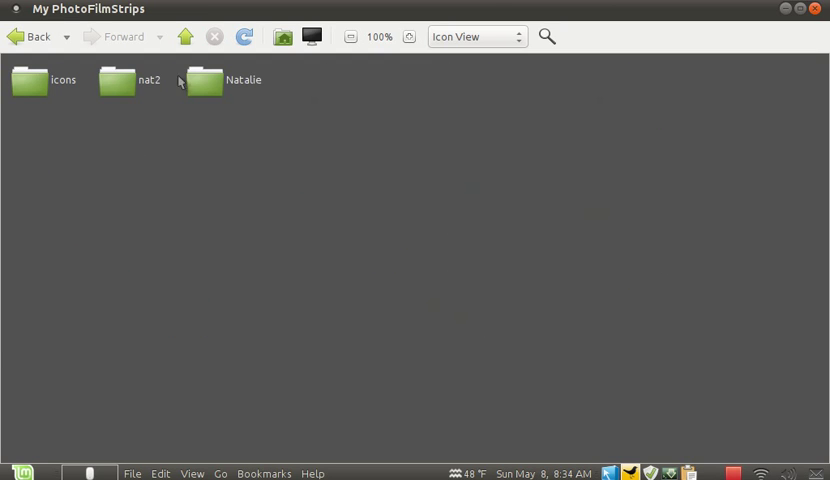
- Open the Natalie folder, go back twice to henry's home folder, then open the Mint menu
double_click(210, 81)
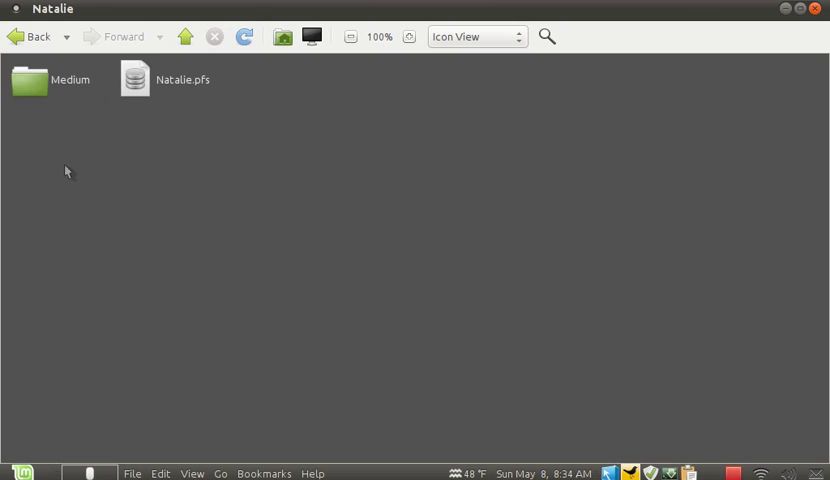
left_click(16, 36)
left_click(16, 36)
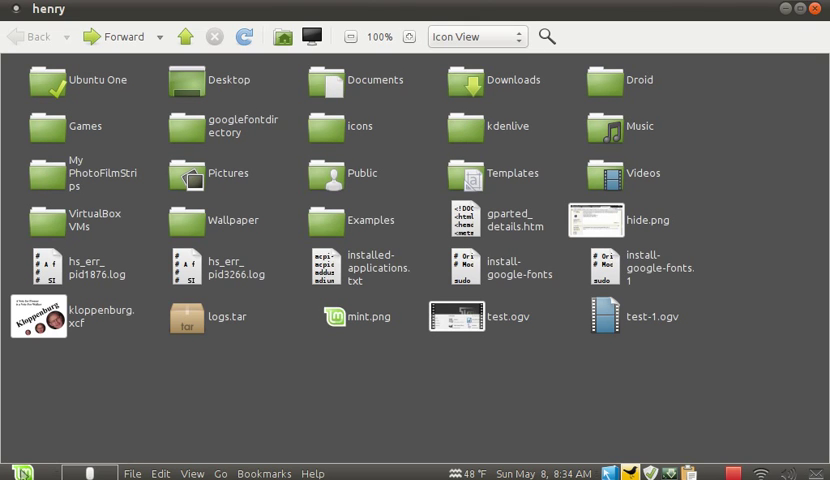
left_click(20, 473)
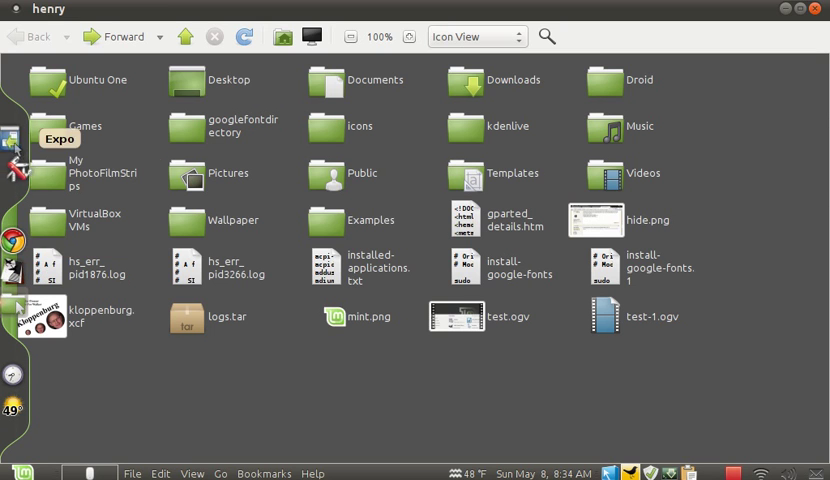
mouse_move(4, 240)
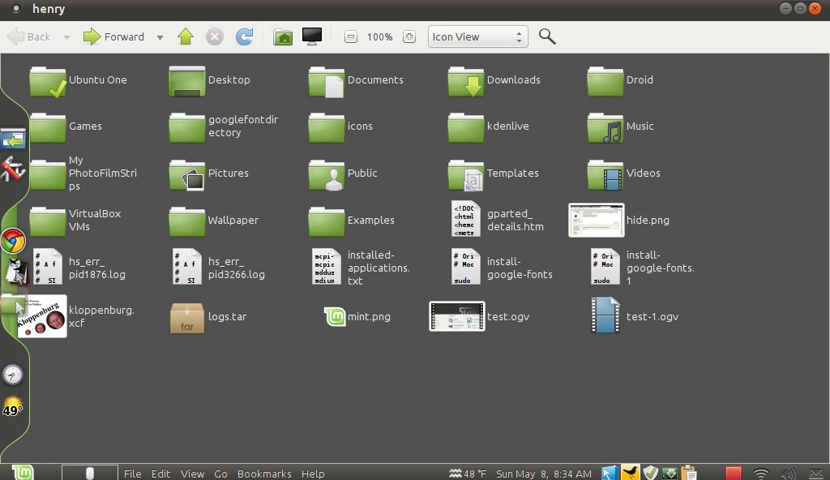
- Start a blank LibreOffice Text Document from the dock, then close Writer
left_click(16, 175)
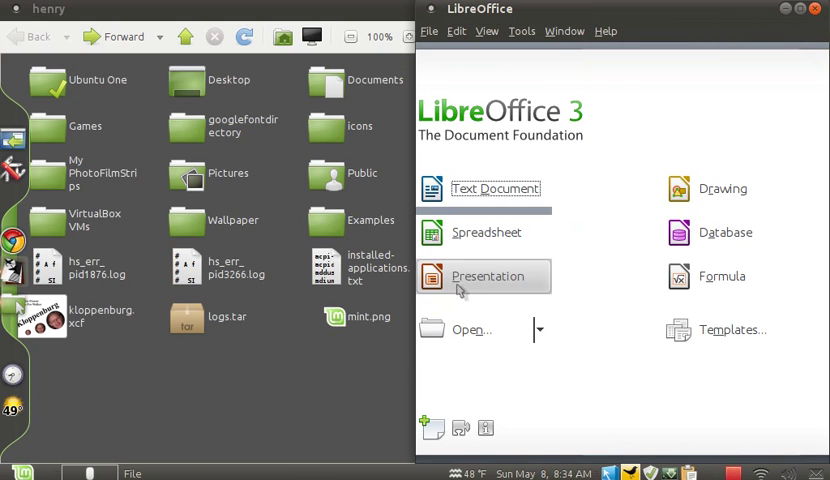
left_click(491, 188)
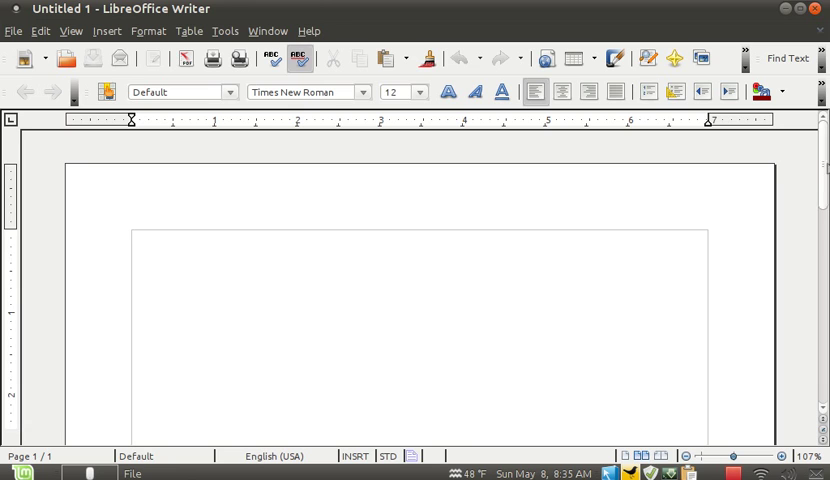
scroll(817, 178, "down", 3)
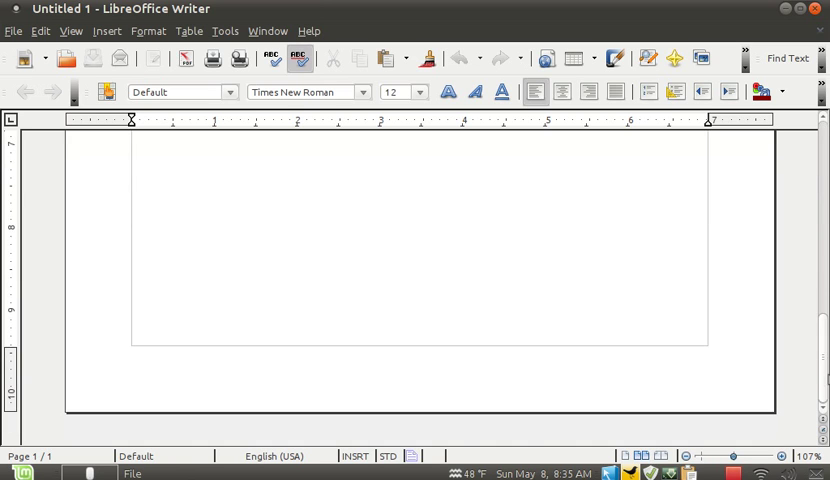
scroll(817, 178, "up", 3)
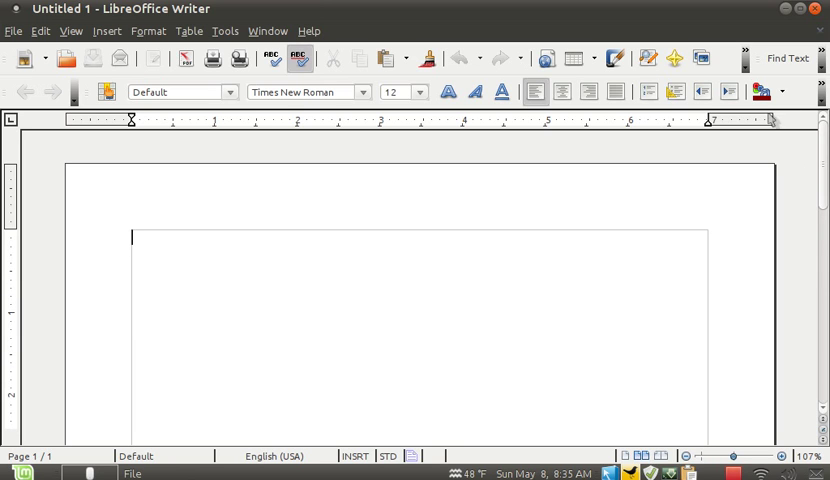
left_click(815, 8)
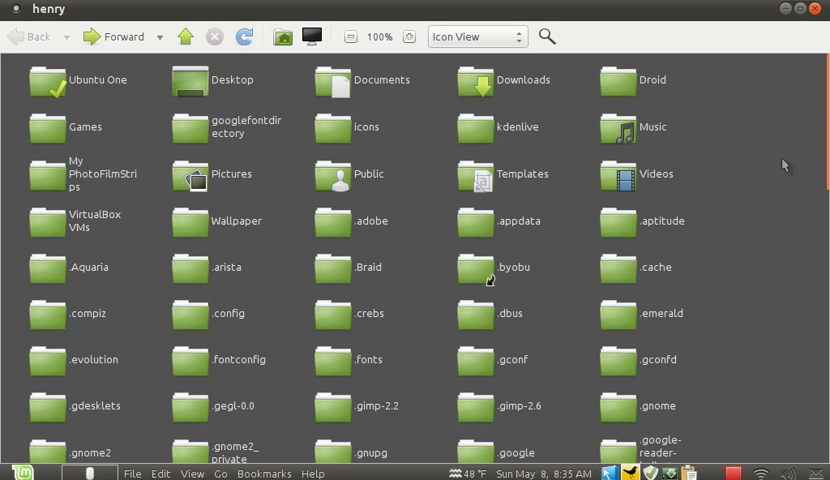
left_click_drag(820, 131, 820, 118)
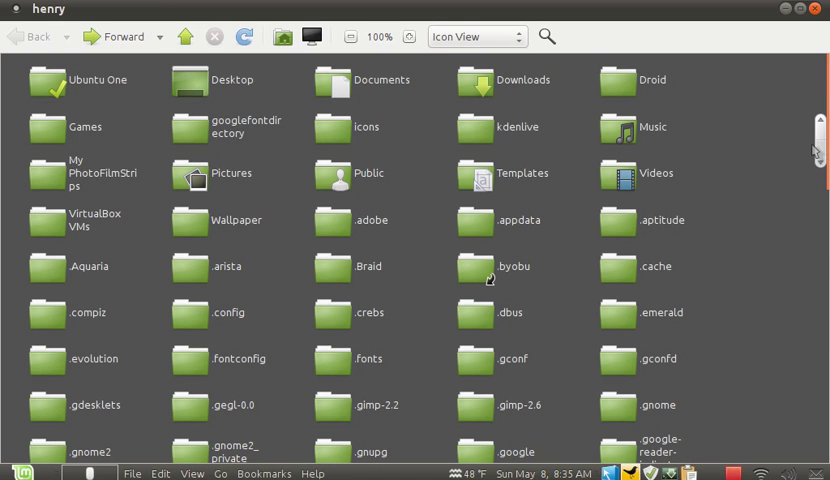
mouse_move(818, 150)
left_mouse_down()
mouse_move(820, 100)
mouse_move(815, 315)
mouse_move(818, 60)
mouse_move(820, 400)
mouse_move(820, 60)
left_mouse_up()
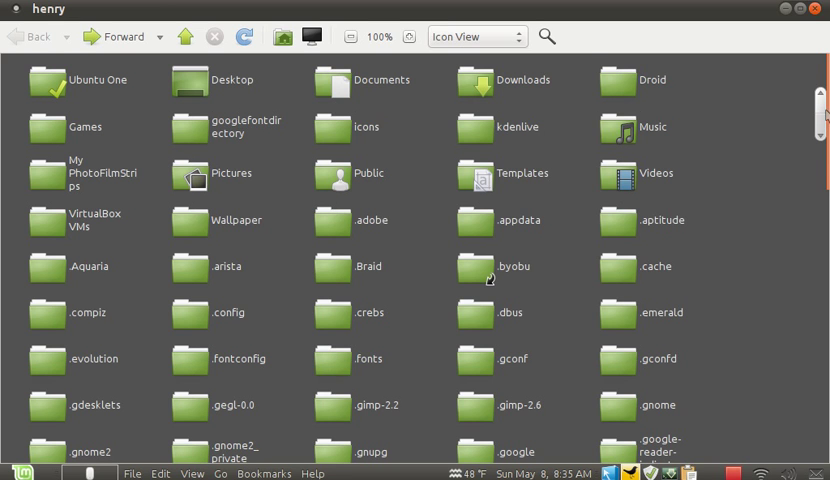
scroll(820, 110, "down", 2)
scroll(820, 110, "up", 2)
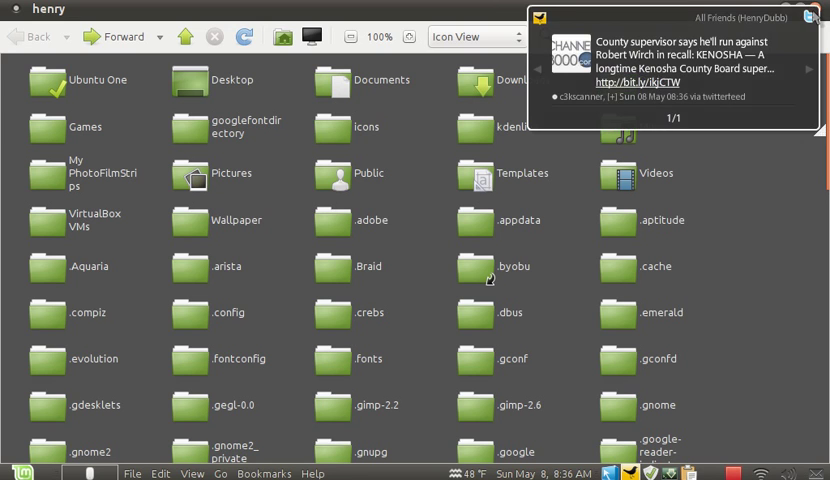
- Close Nautilus, dismiss the news notification, and close Chromium
left_click(810, 16)
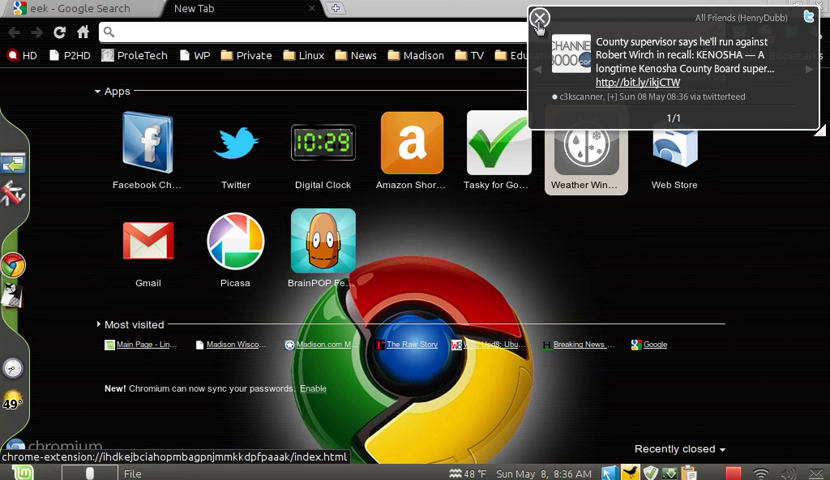
left_click(540, 20)
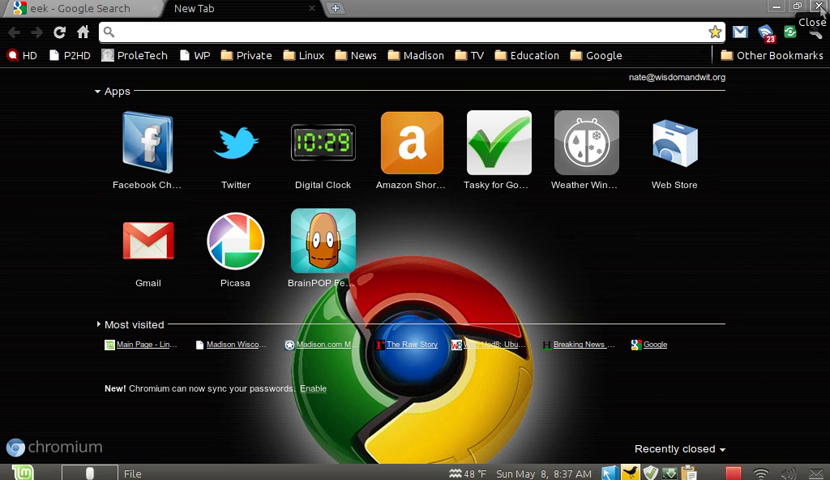
left_click(820, 8)
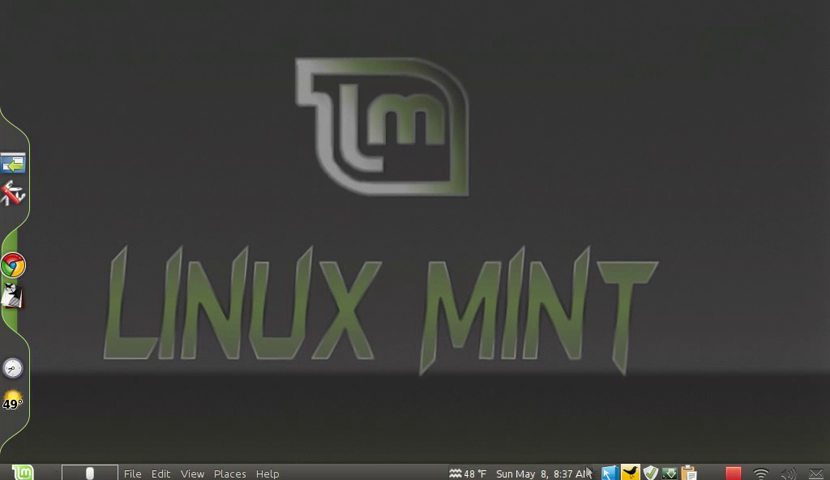